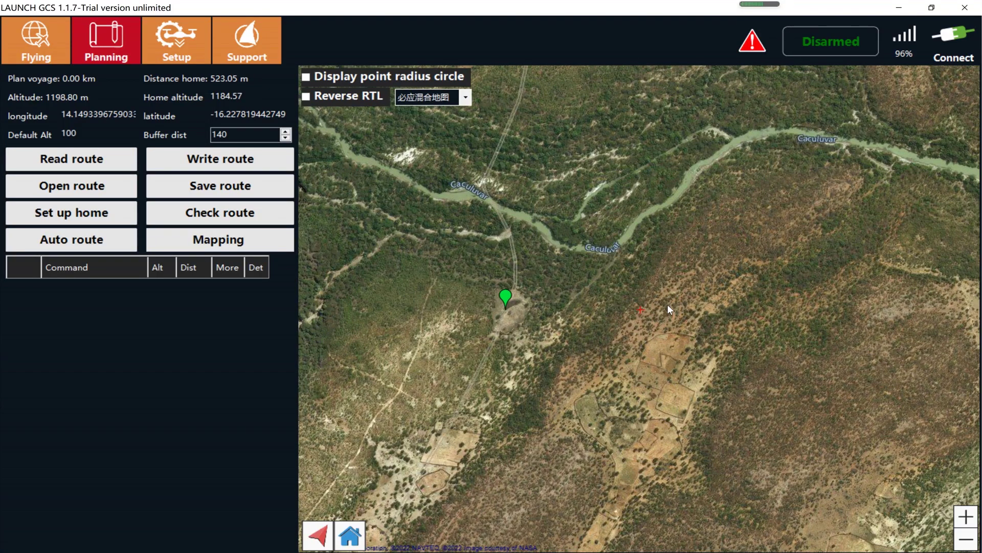
- Place five 100 m waypoints upstream along the Caculuvar river from home, forming a 3.16 km route
drag(696, 271, 622, 285)
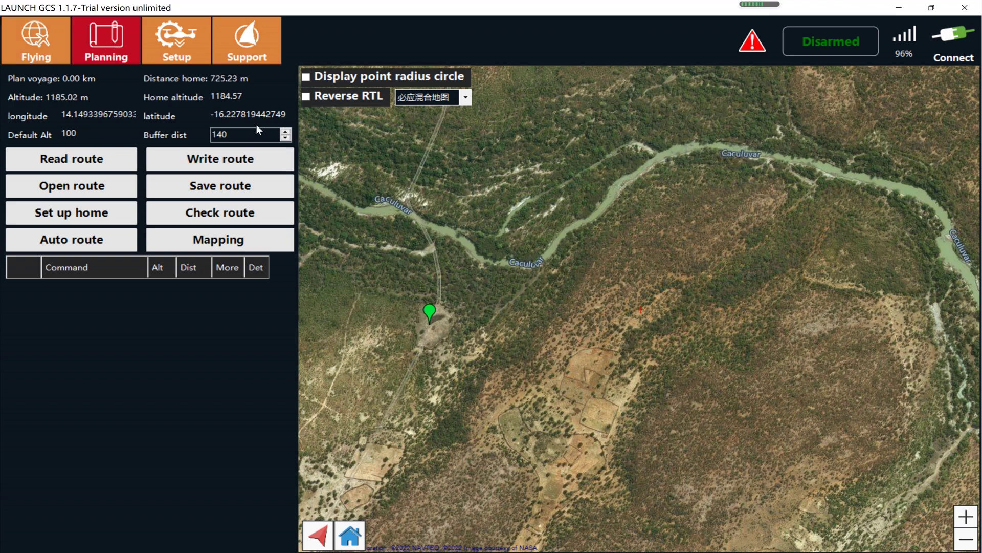
mouse_move(595, 272)
mouse_down()
mouse_move(534, 285)
mouse_move(525, 275)
mouse_up()
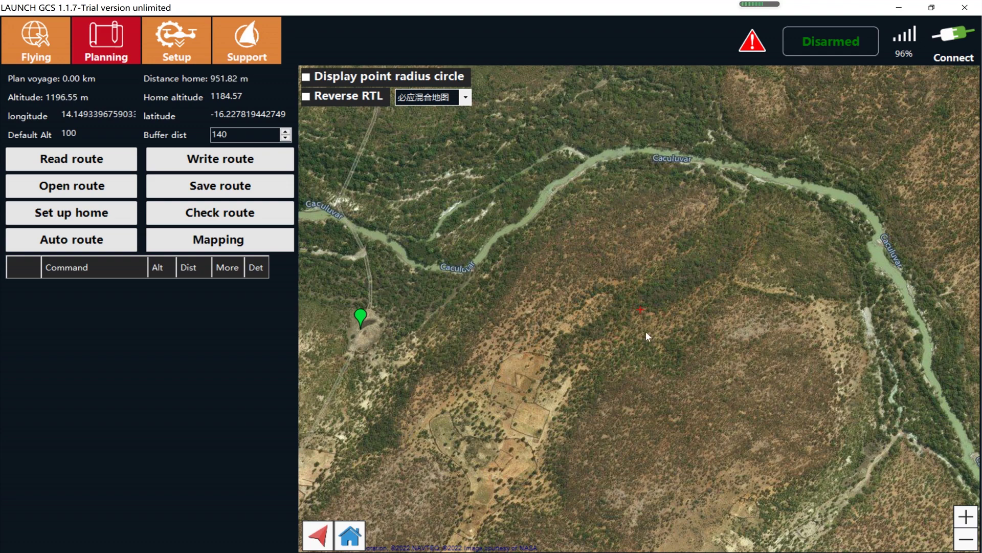
drag(613, 333, 671, 321)
mouse_move(560, 316)
mouse_down()
mouse_move(579, 336)
mouse_move(554, 355)
mouse_up()
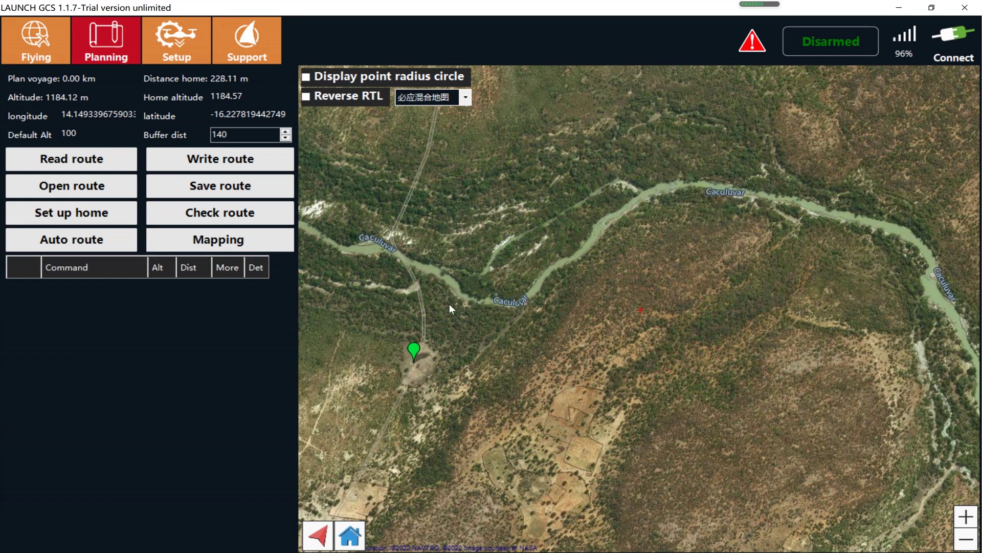
click(477, 305)
click(573, 260)
click(655, 203)
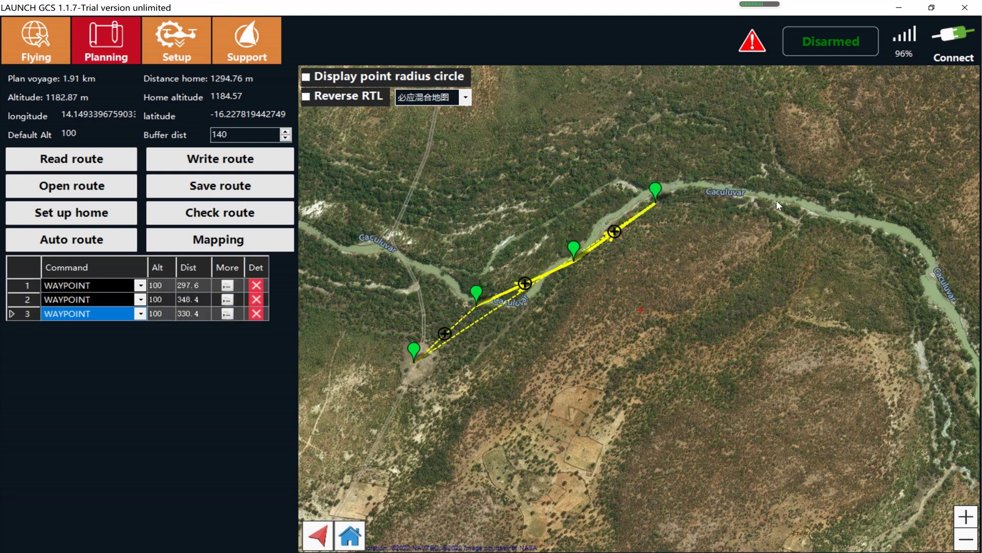
click(779, 201)
drag(779, 286, 611, 251)
click(694, 186)
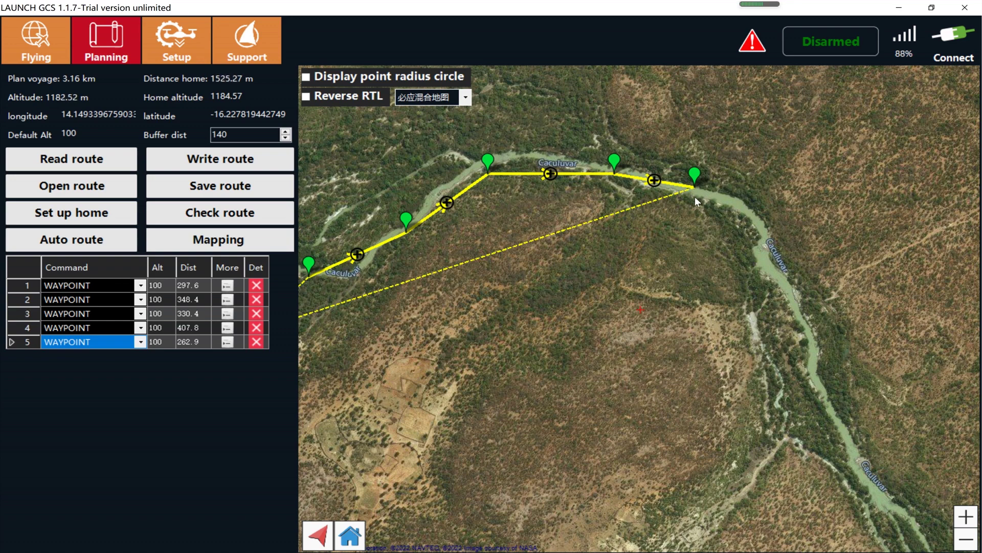
- Add a remote landing site at the river bend, giving 13 items ending in VTOL_LAND over 4.64 km
right_click(688, 318)
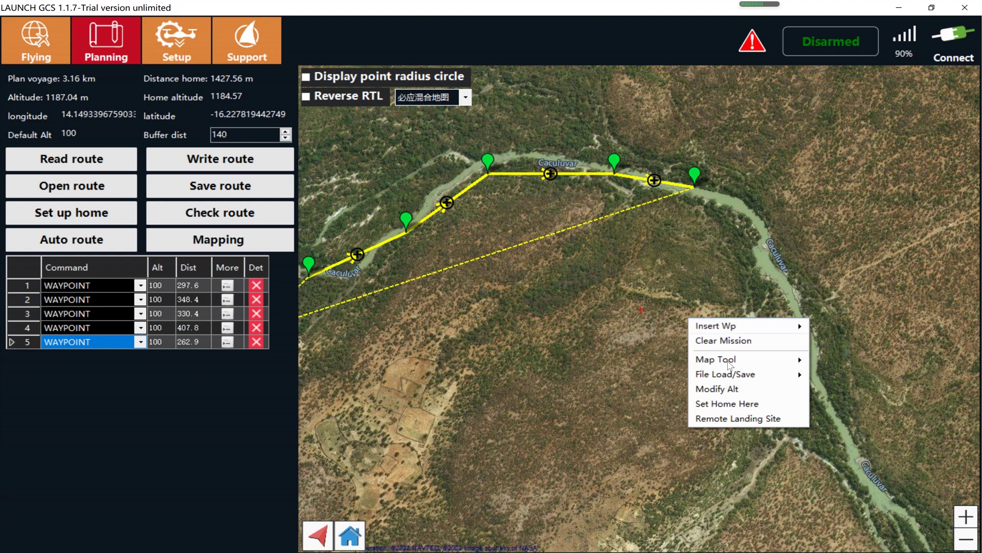
click(746, 418)
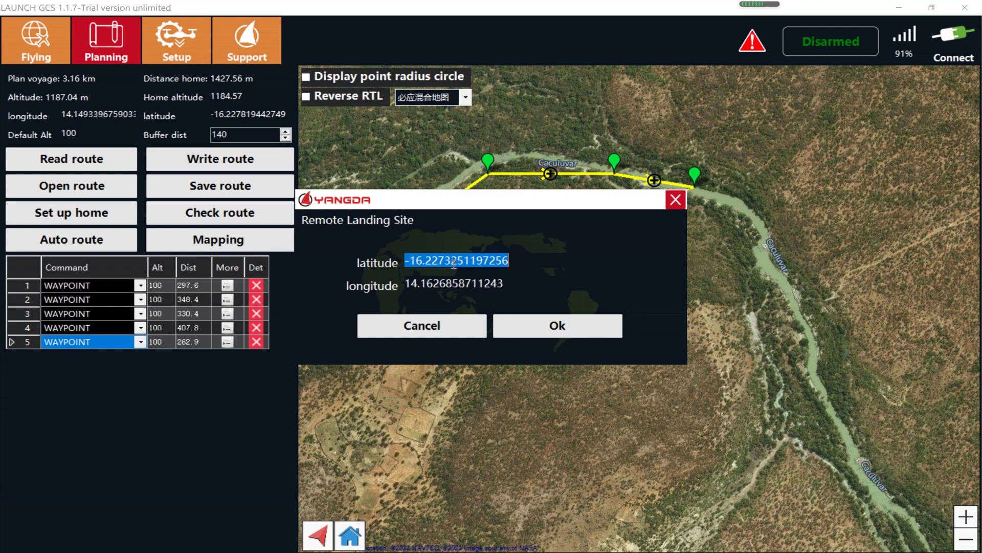
click(463, 283)
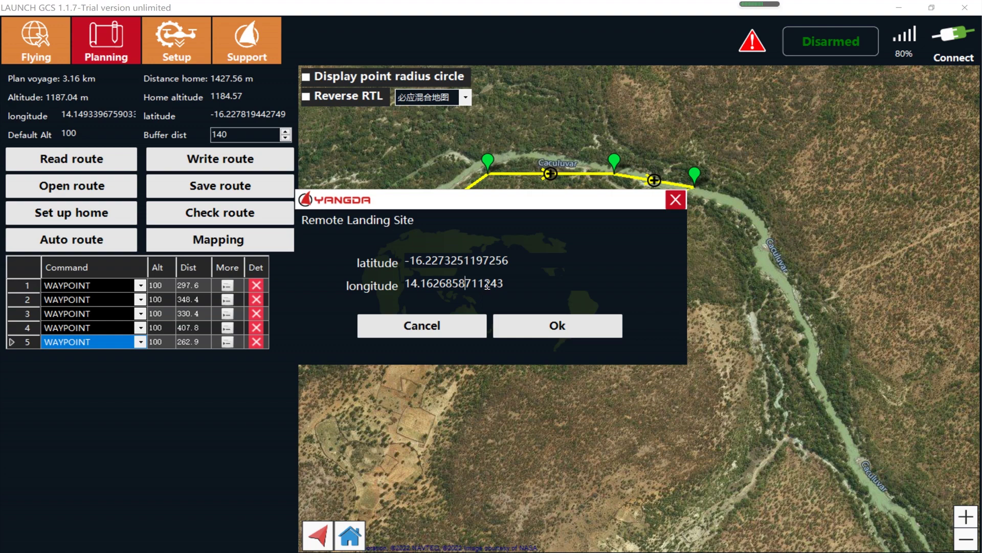
click(550, 323)
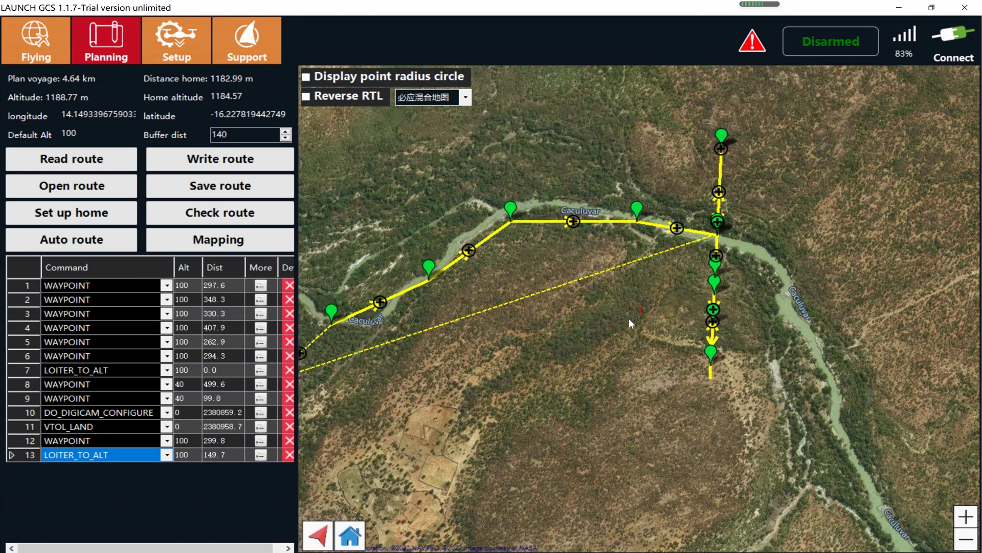
drag(628, 318, 652, 337)
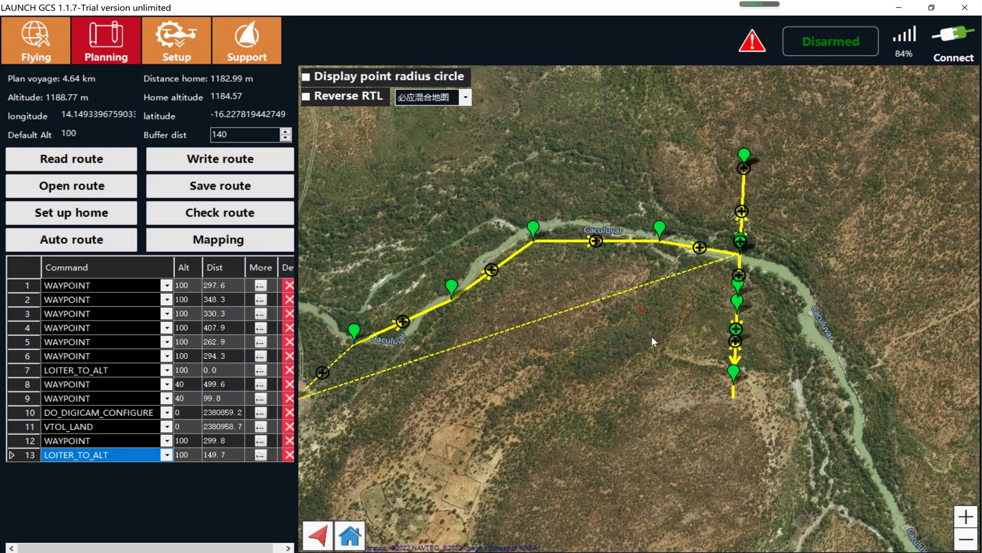
click(746, 367)
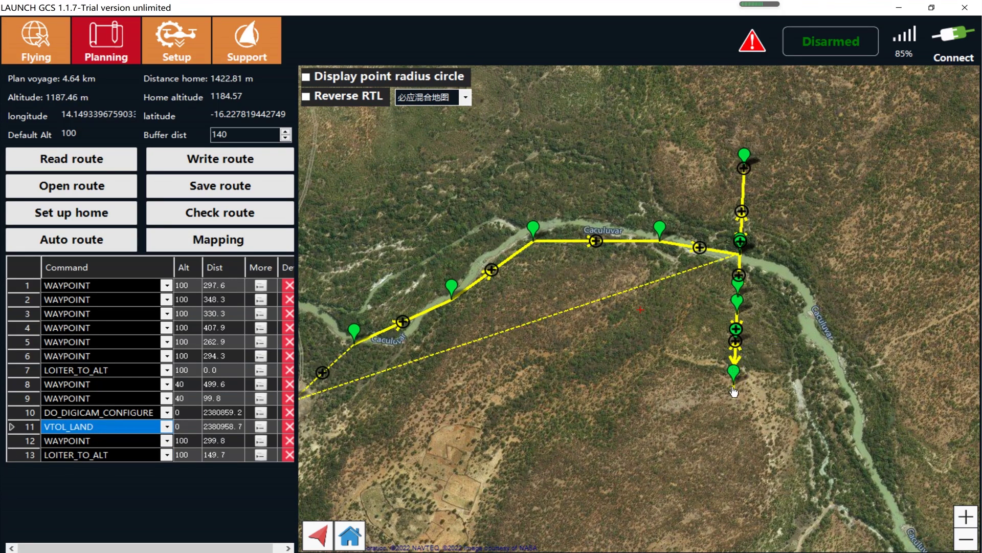
mouse_move(735, 386)
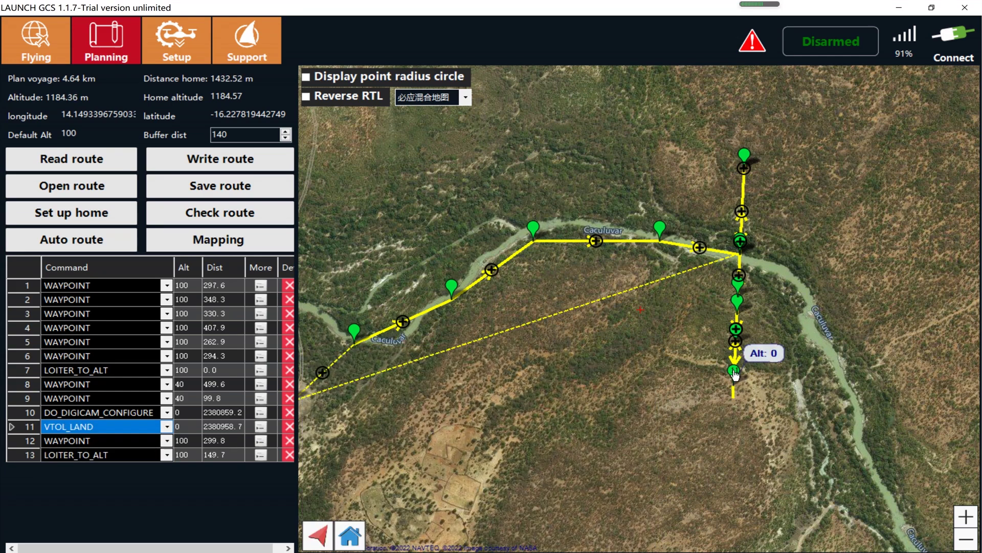
drag(683, 438, 654, 358)
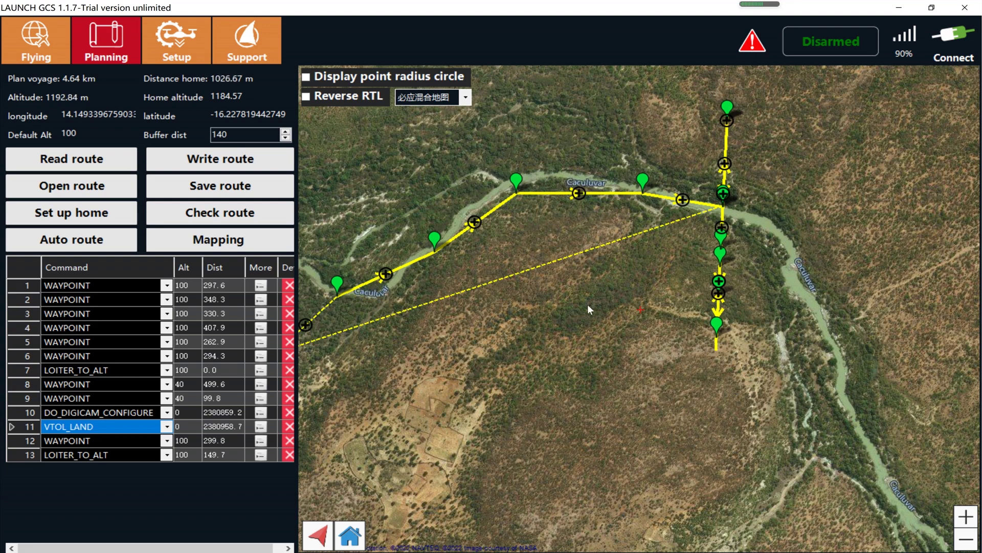
drag(588, 304, 687, 384)
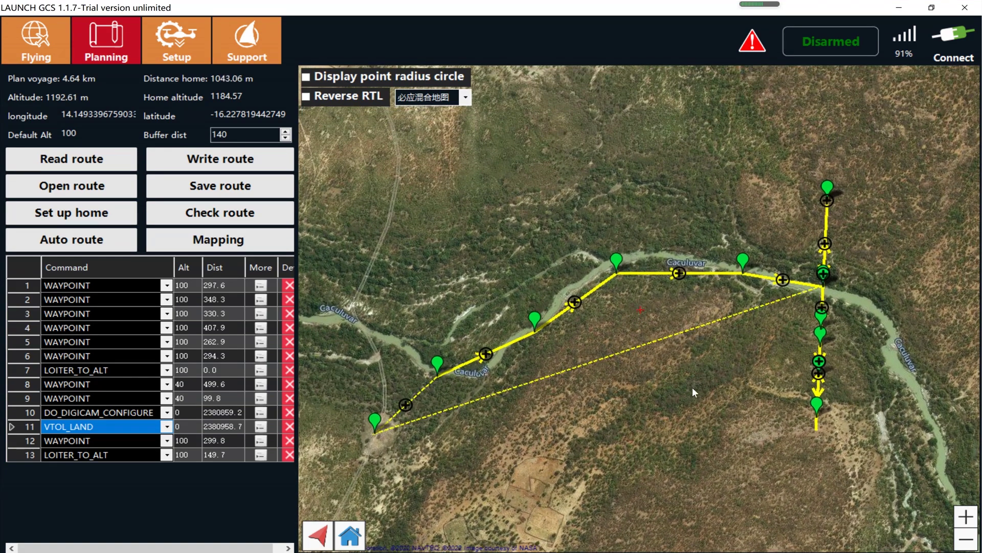
mouse_move(818, 408)
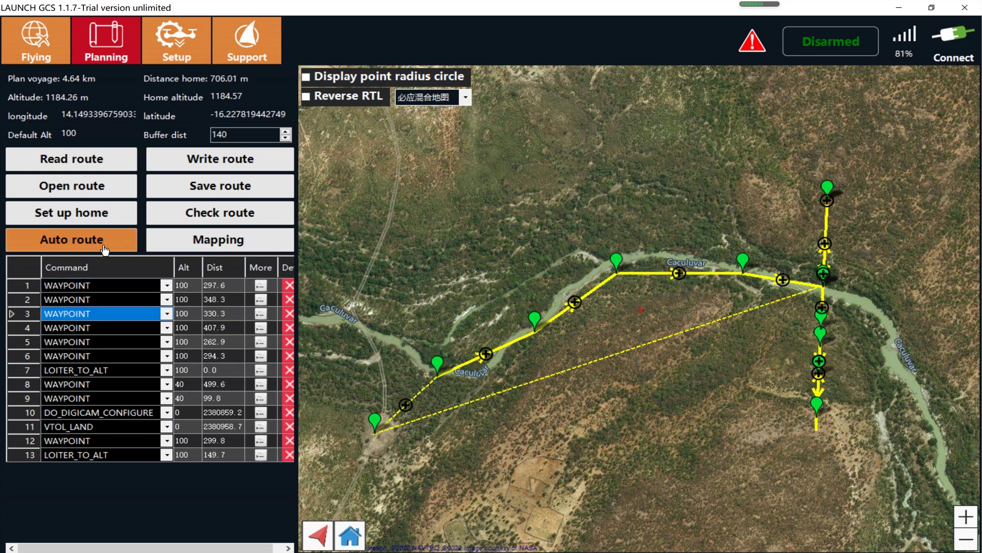
- Generate the auto return route and review all 24 command rows of the 5.88 km mission
click(105, 249)
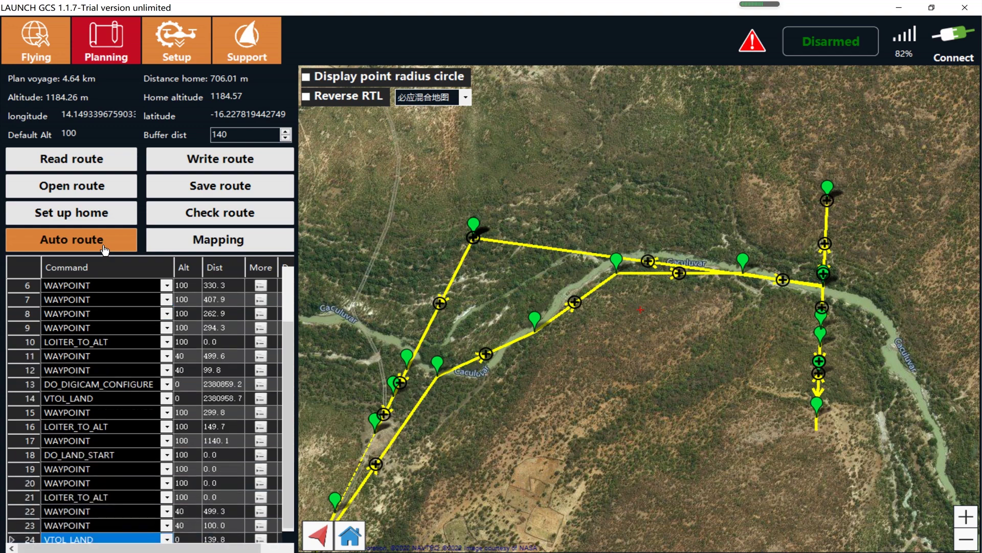
drag(554, 397, 620, 329)
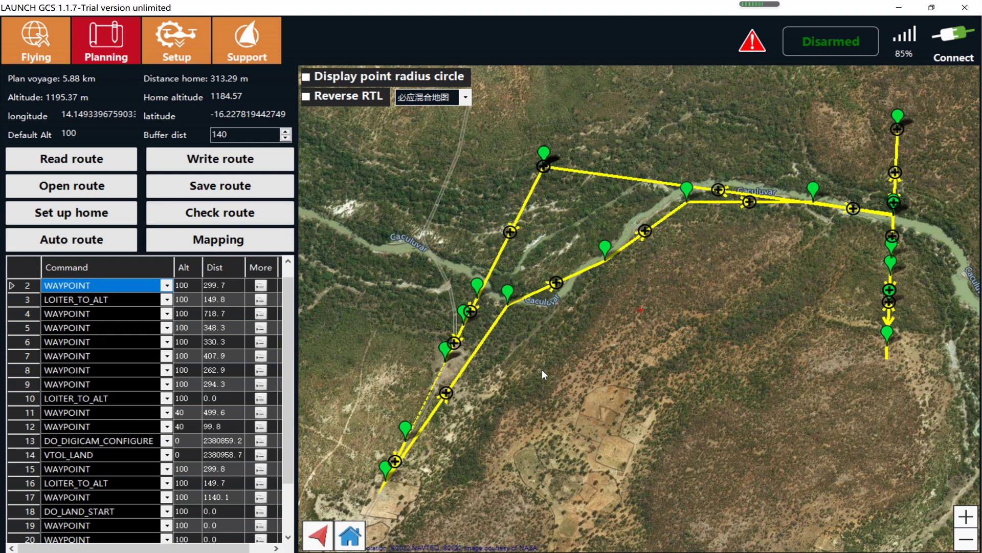
drag(542, 369, 566, 344)
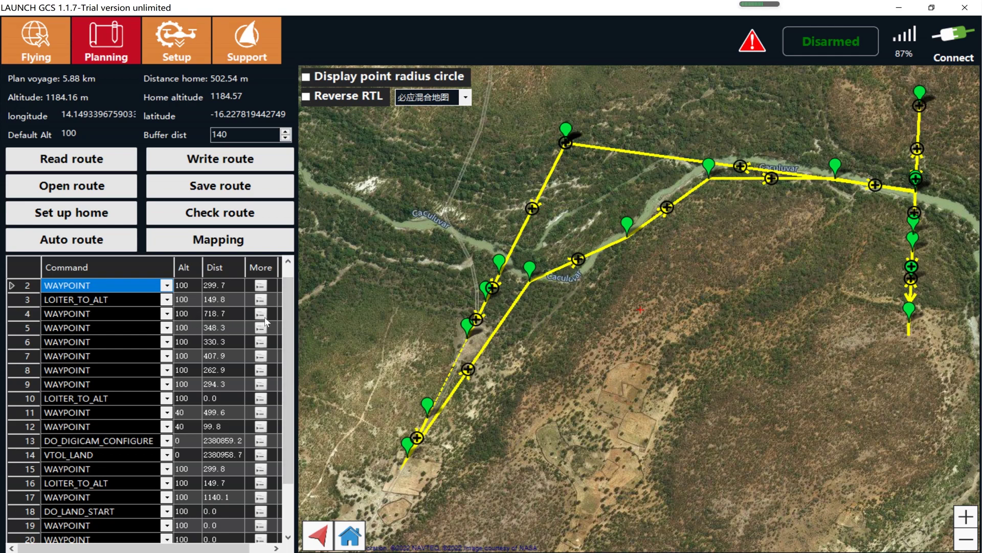
scroll(291, 293, up, 1)
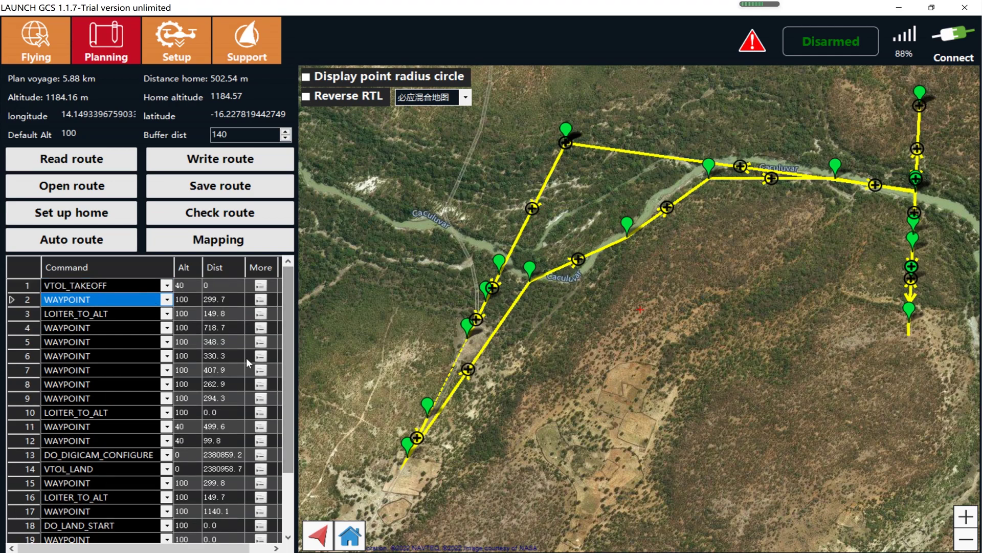
drag(285, 300, 292, 465)
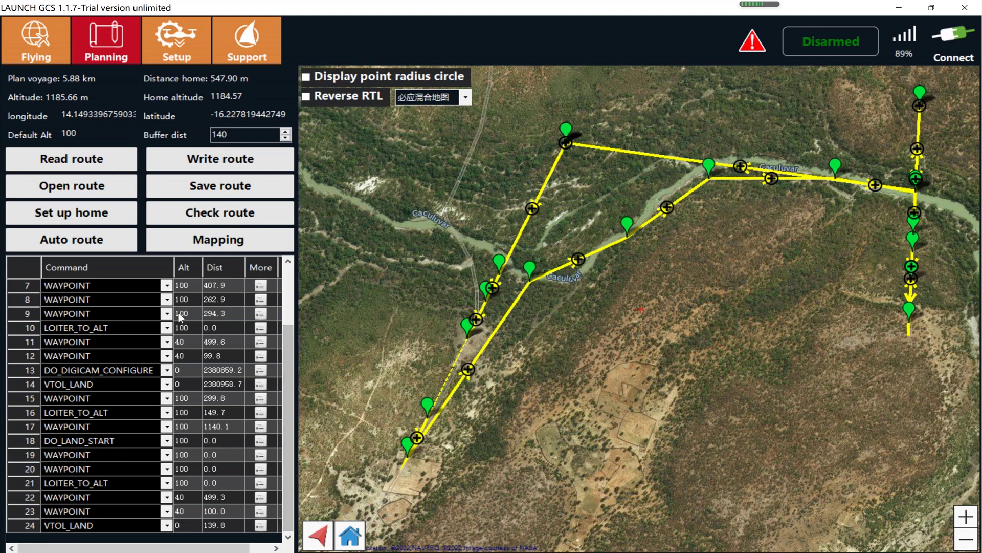
drag(292, 405, 289, 312)
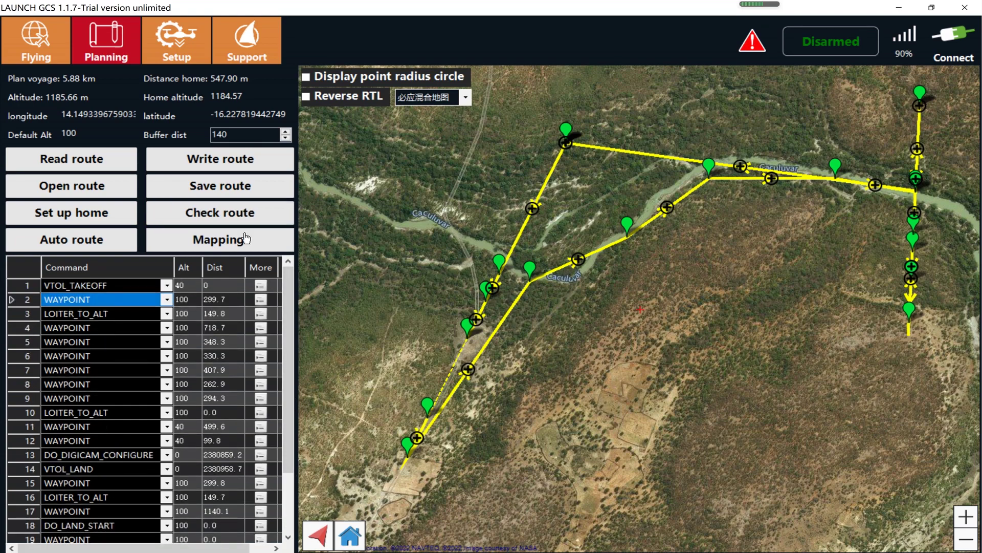
- Upload the 24-item mission to the aircraft and return to the Planning page showing the route
click(220, 160)
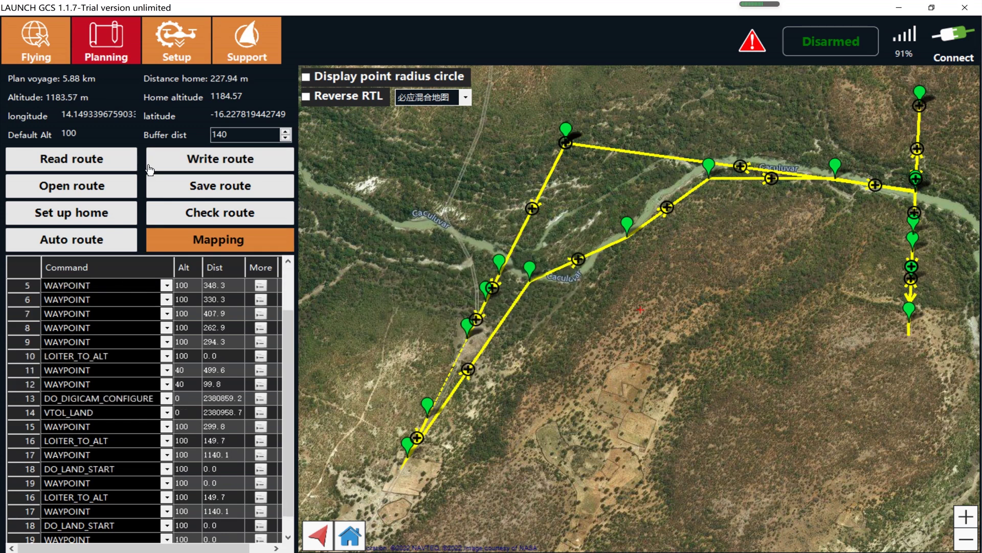
click(38, 54)
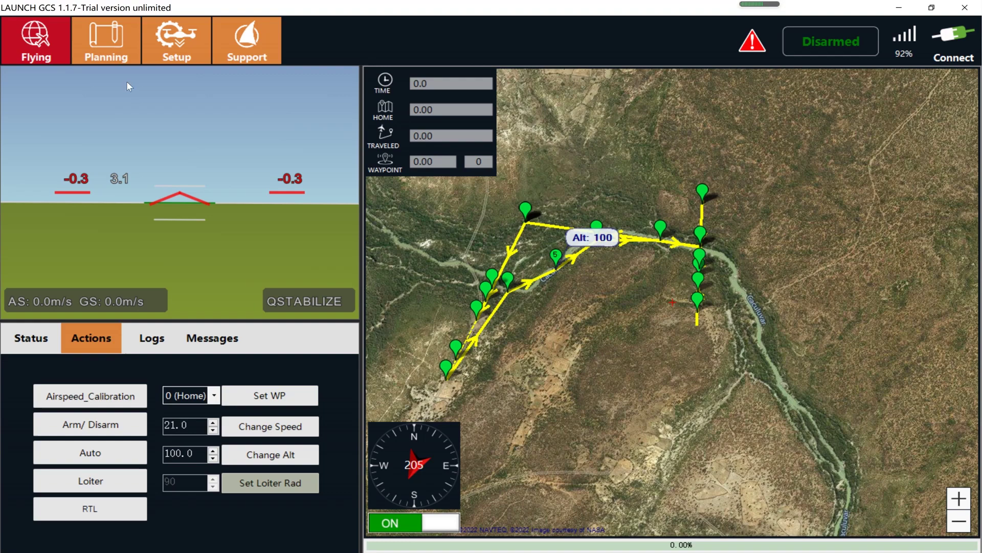
click(102, 51)
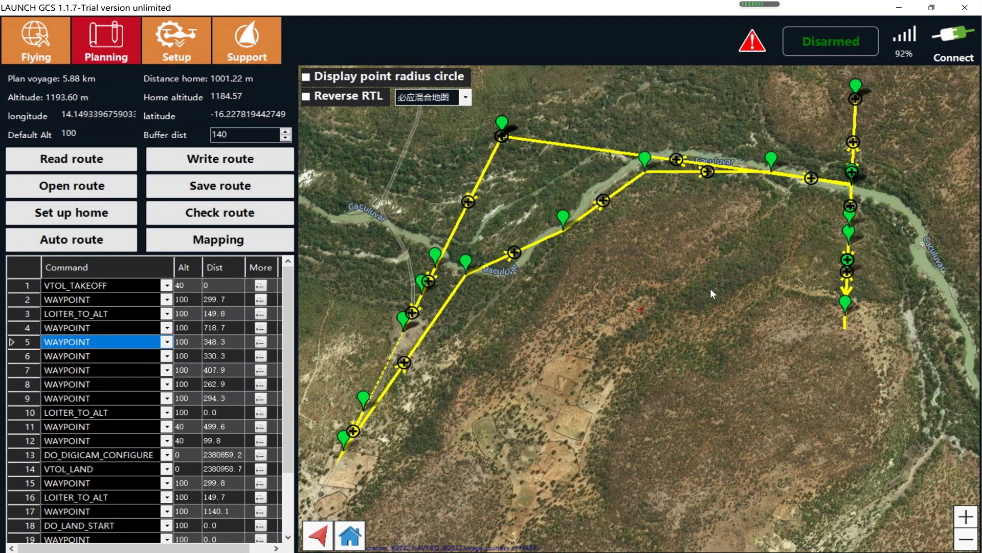
drag(711, 288, 711, 295)
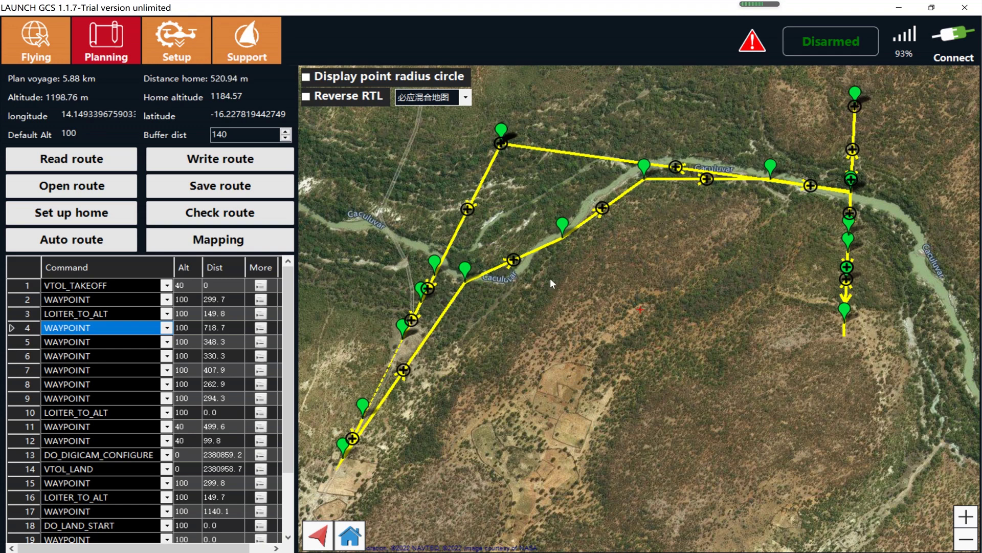
- Clear all mission commands to a 0.00 km voyage and frame the river bend near home
right_click(505, 306)
click(557, 328)
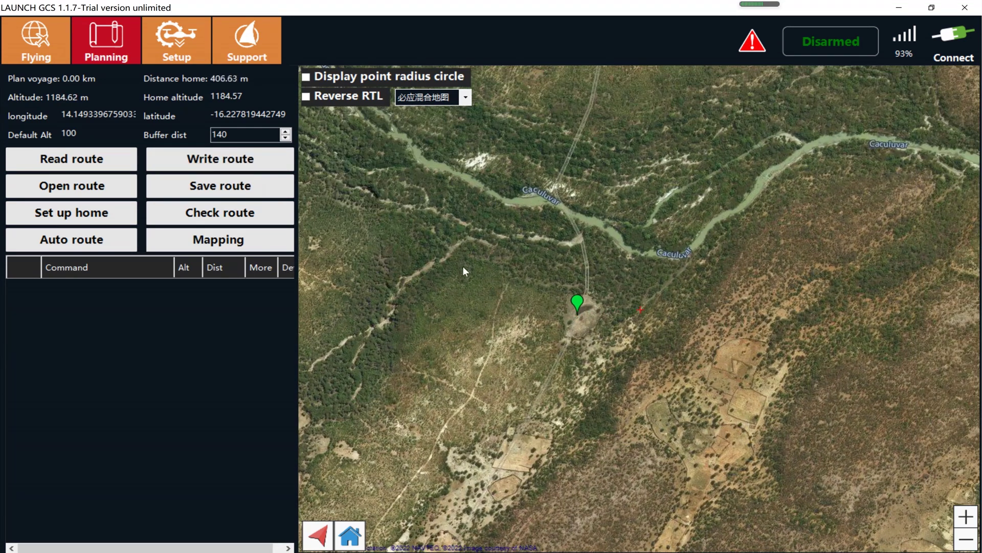
mouse_move(462, 265)
mouse_down()
mouse_move(419, 266)
mouse_move(334, 291)
mouse_up()
drag(649, 302, 545, 305)
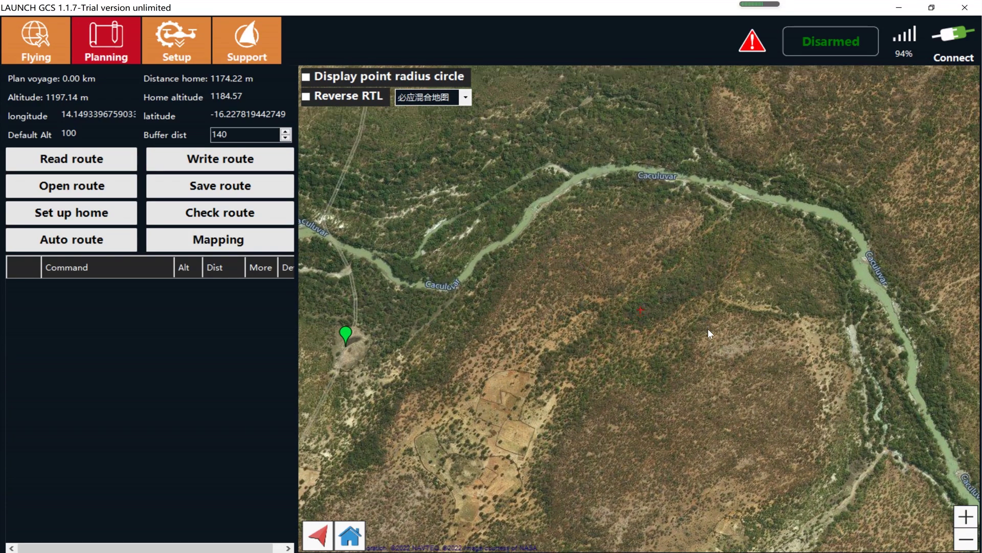
drag(766, 312, 772, 361)
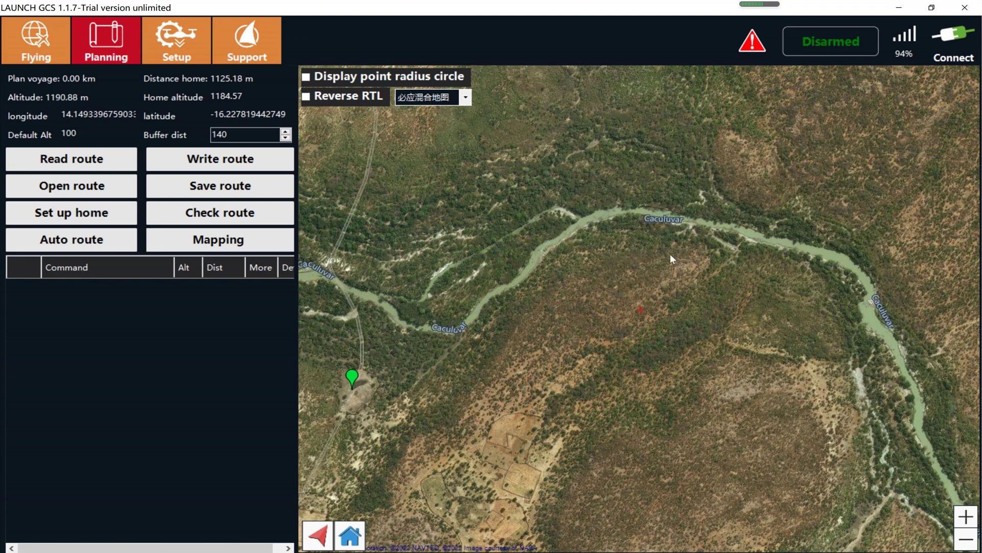
drag(670, 253, 678, 317)
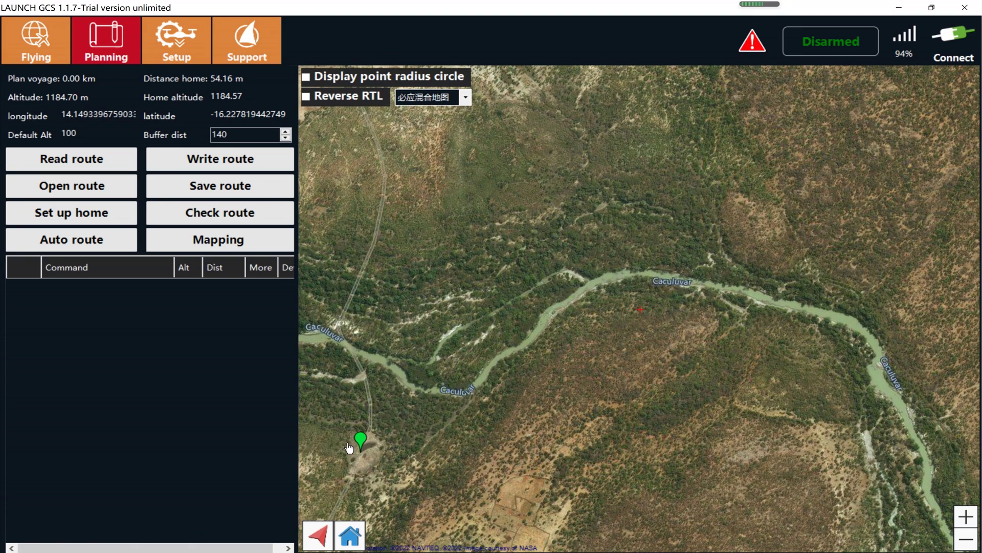
mouse_move(616, 416)
mouse_down()
mouse_move(594, 284)
mouse_move(610, 277)
mouse_move(579, 312)
mouse_move(581, 330)
mouse_up()
drag(573, 294, 573, 315)
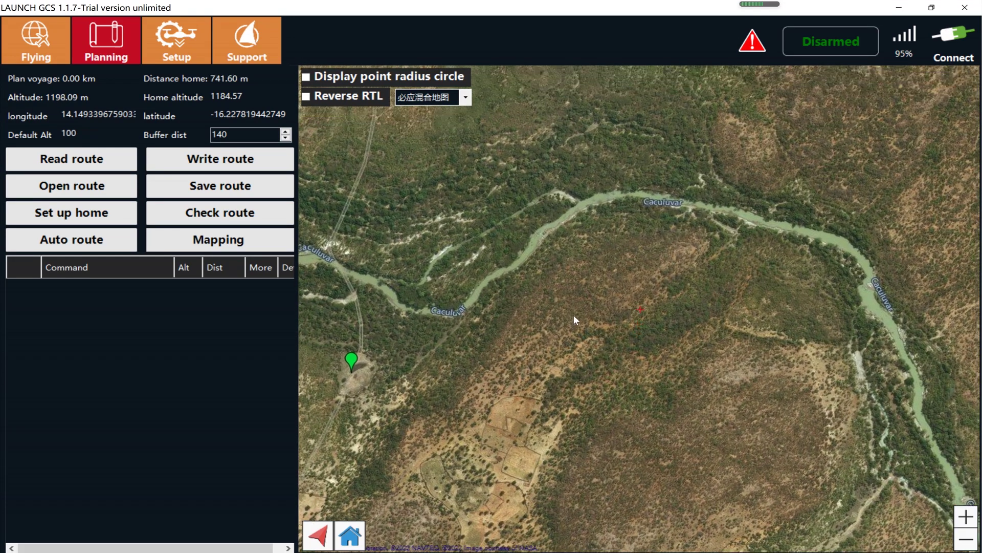
- Place four waypoints from near home along the Caculuvar river to the bend
click(441, 316)
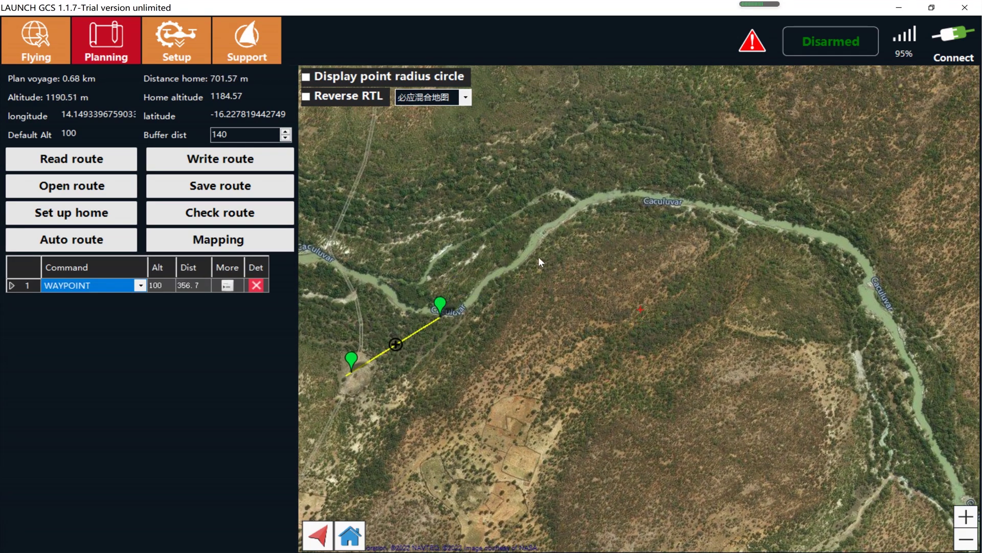
click(564, 226)
click(654, 205)
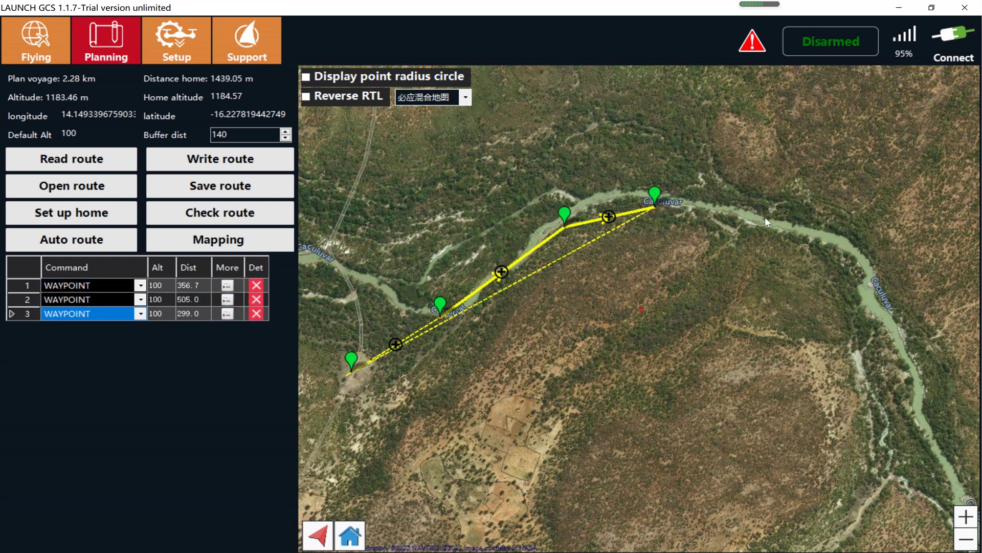
click(759, 224)
drag(746, 306, 735, 286)
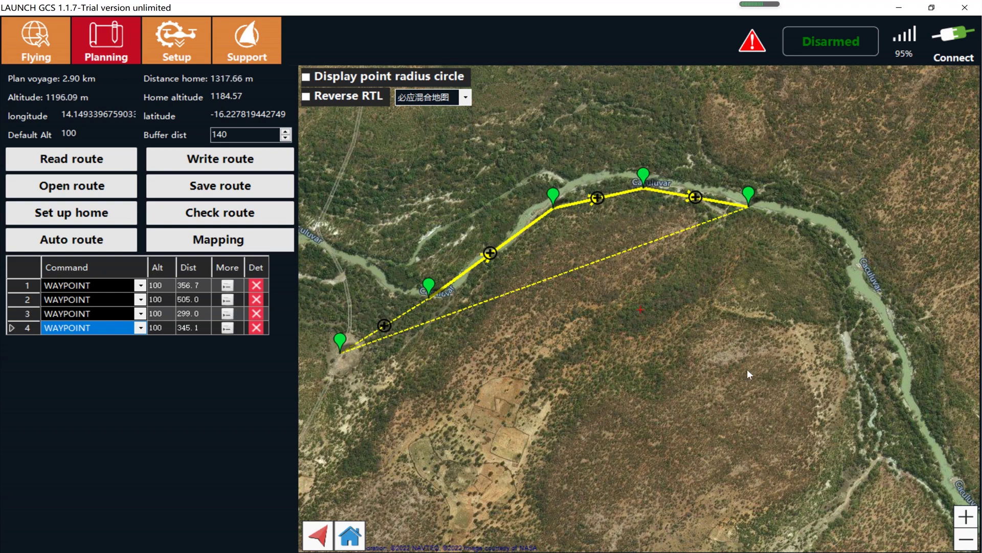
- Add a remote landing site past the bend, ending the 12-item, 4.33 km mission in VTOL_LAND
right_click(742, 348)
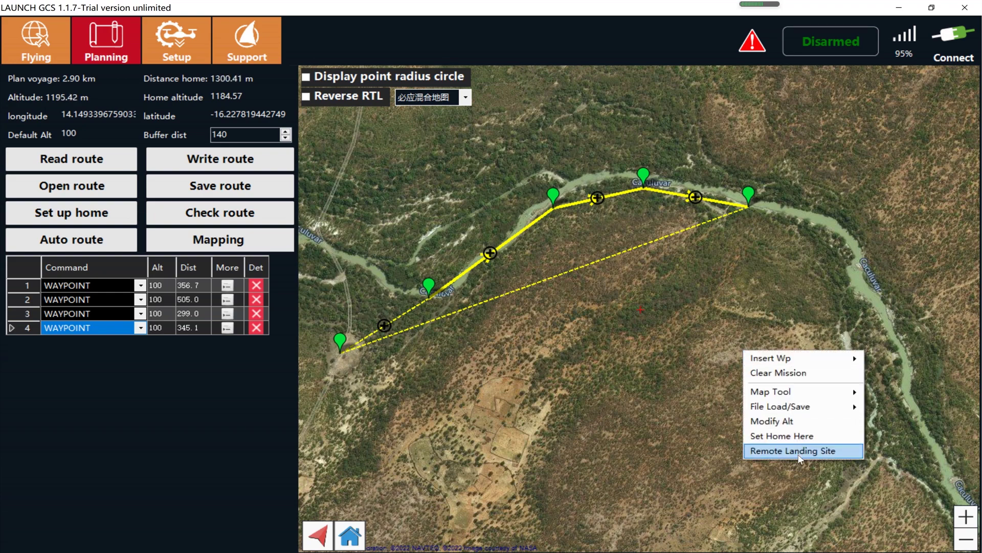
click(808, 450)
click(529, 336)
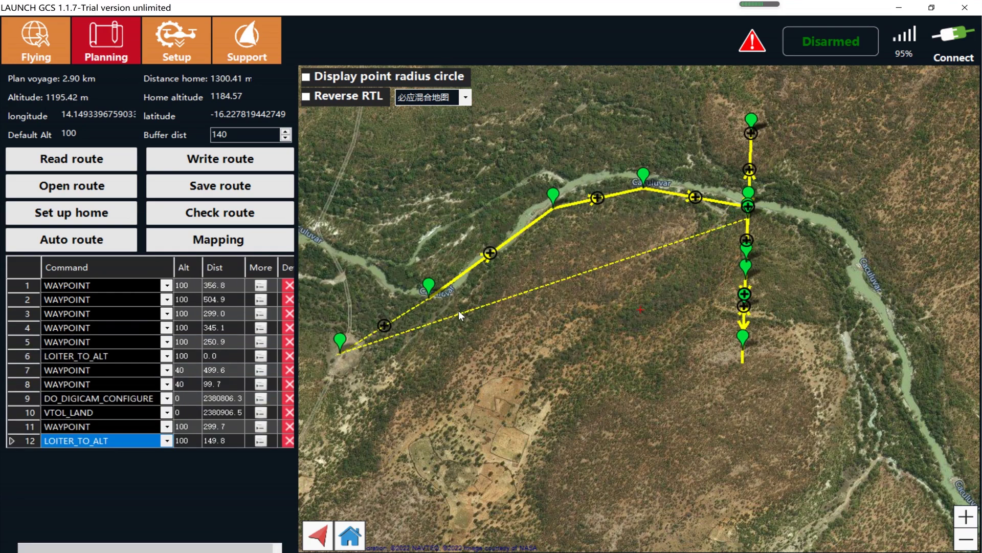
drag(684, 292, 666, 301)
click(726, 315)
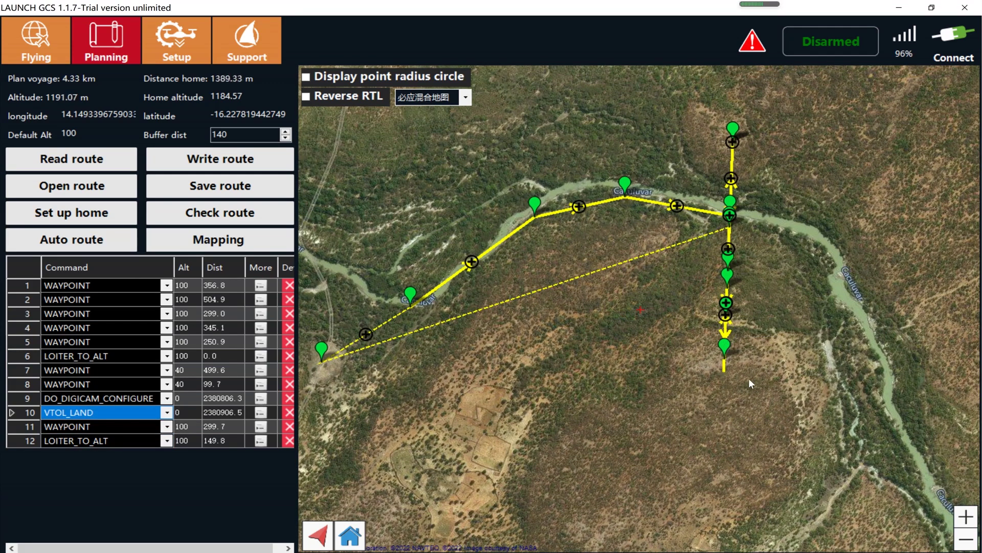
drag(620, 290, 681, 428)
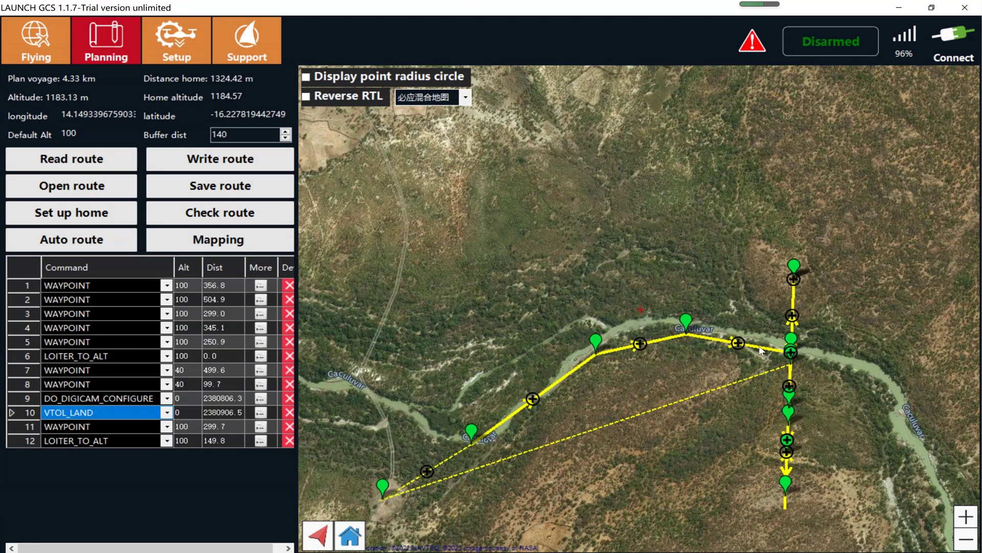
- Add two return waypoints north and west of the river, then generate the auto return route
click(625, 179)
click(435, 216)
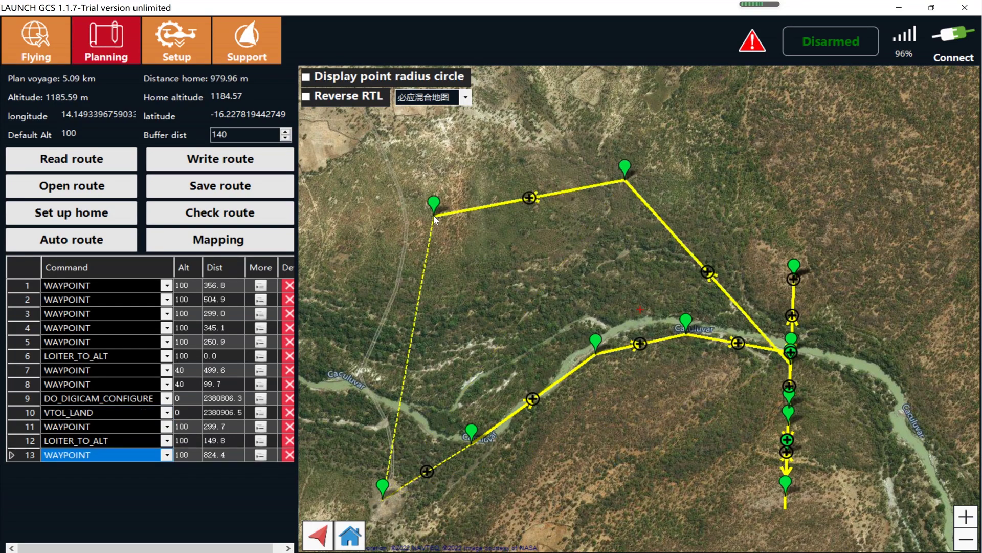
drag(373, 276, 554, 220)
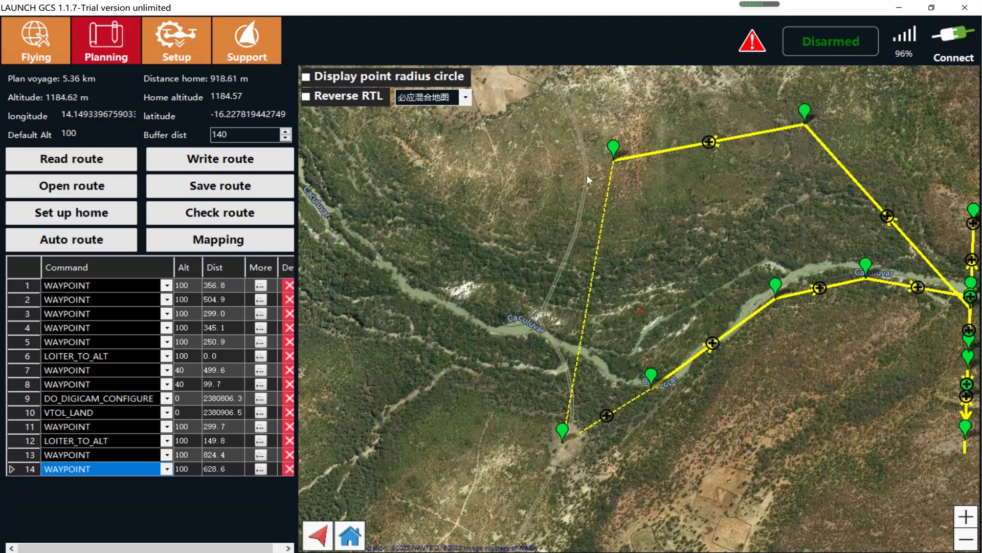
drag(668, 201, 589, 200)
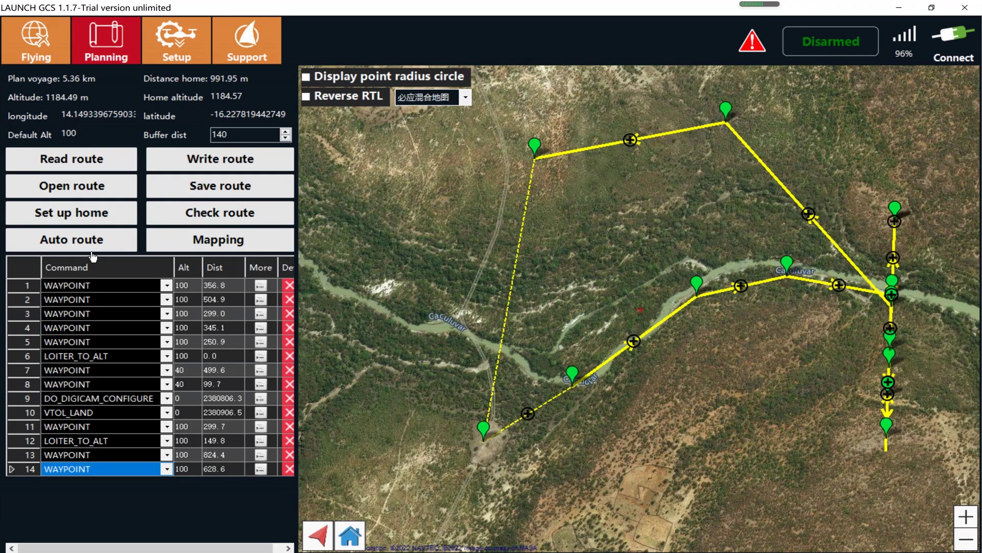
click(77, 240)
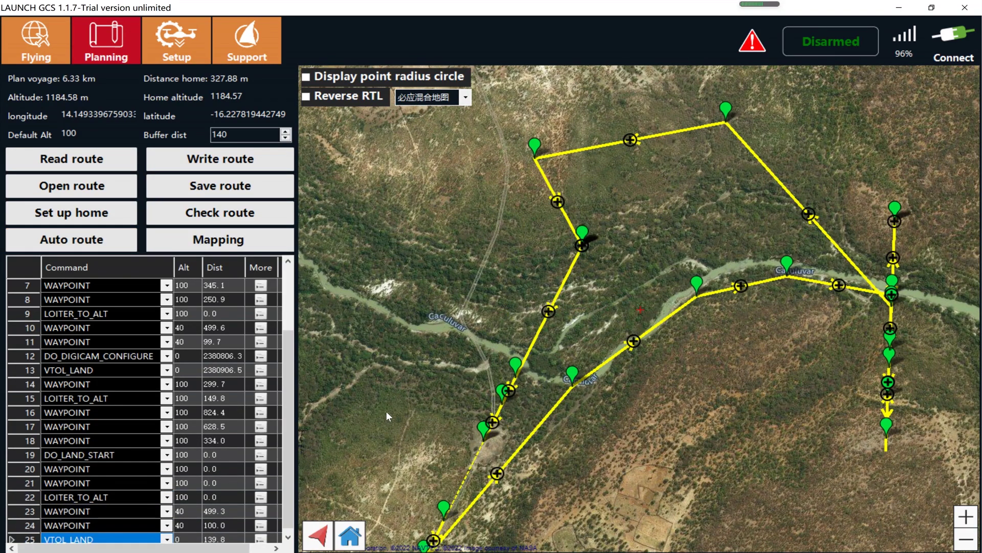
drag(386, 410, 367, 389)
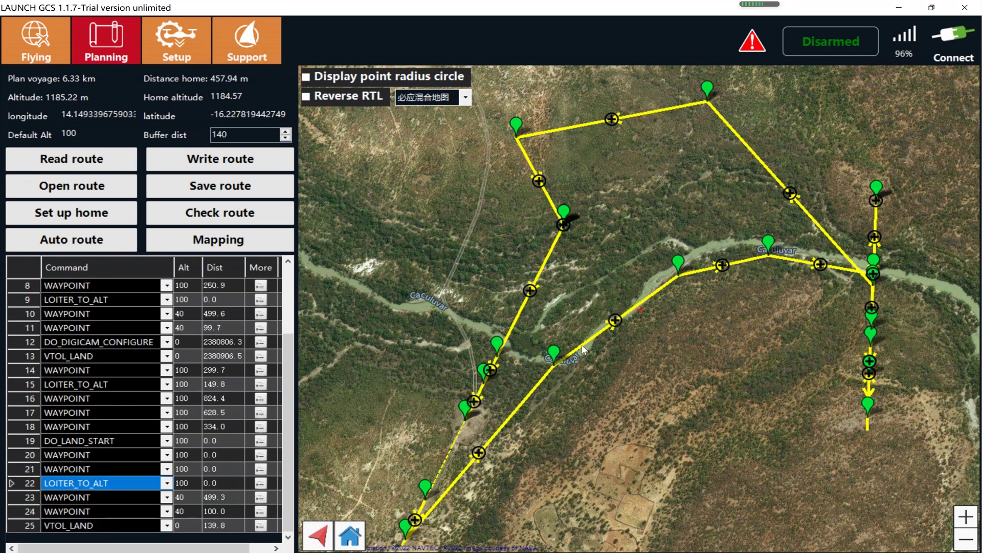
- Write the 25-item route to the aircraft and show it in the Flying view
click(238, 169)
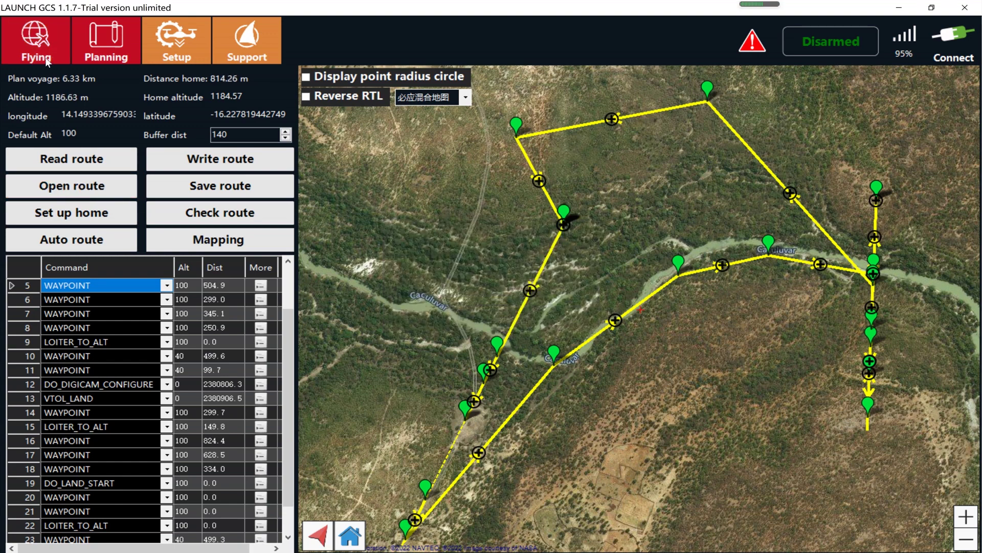
click(34, 45)
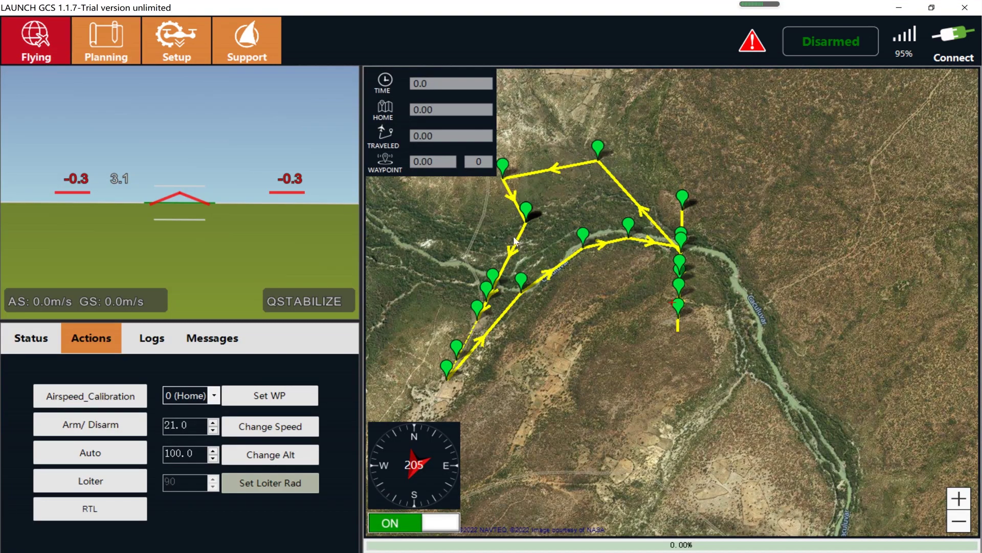